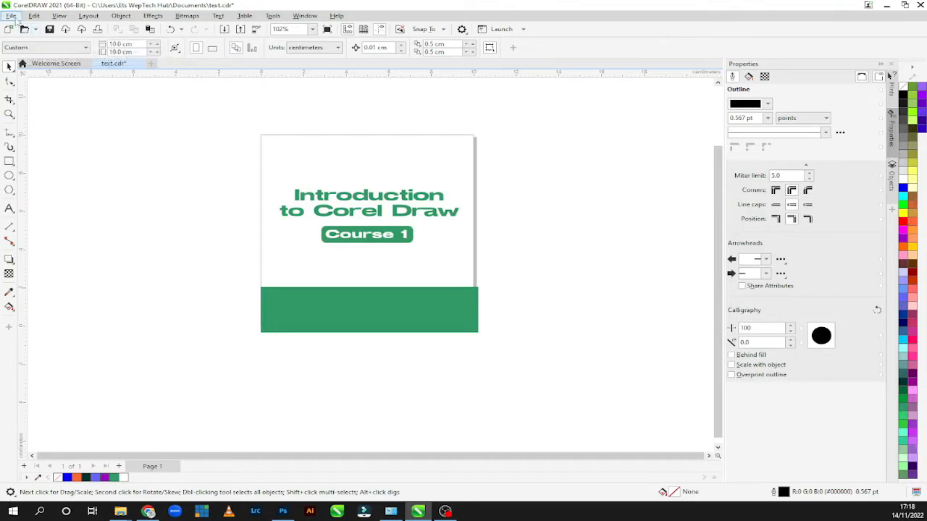
Step: Open the Import dialog and examine the list of file formats that can be imported
click(11, 16)
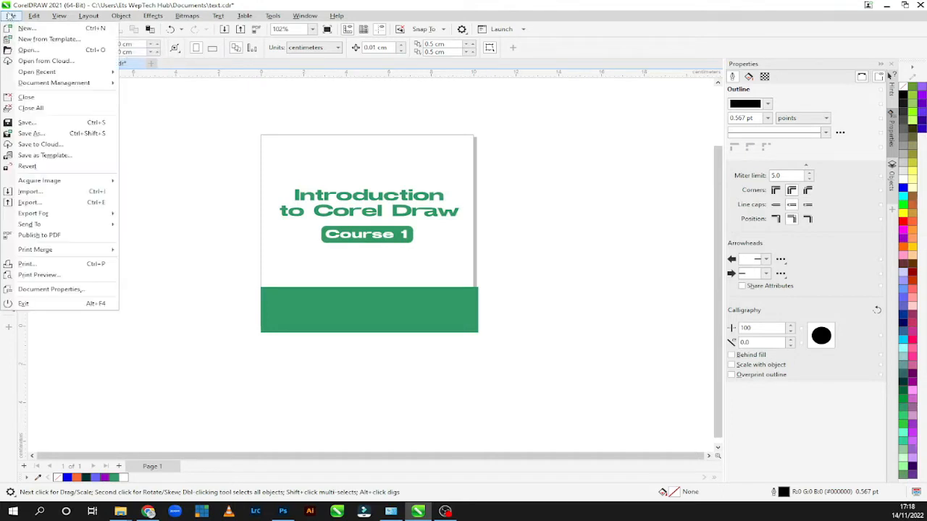
click(61, 192)
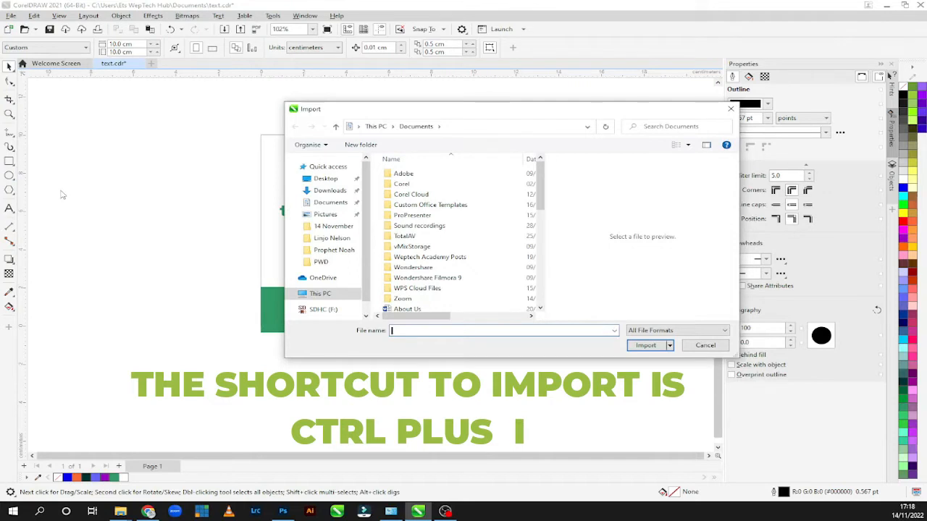
click(679, 331)
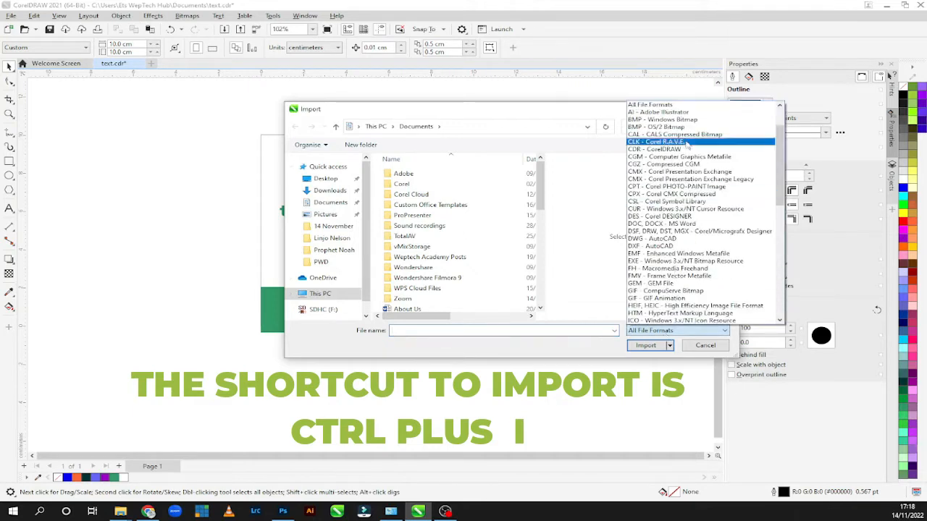
scroll(680, 232, down, 3)
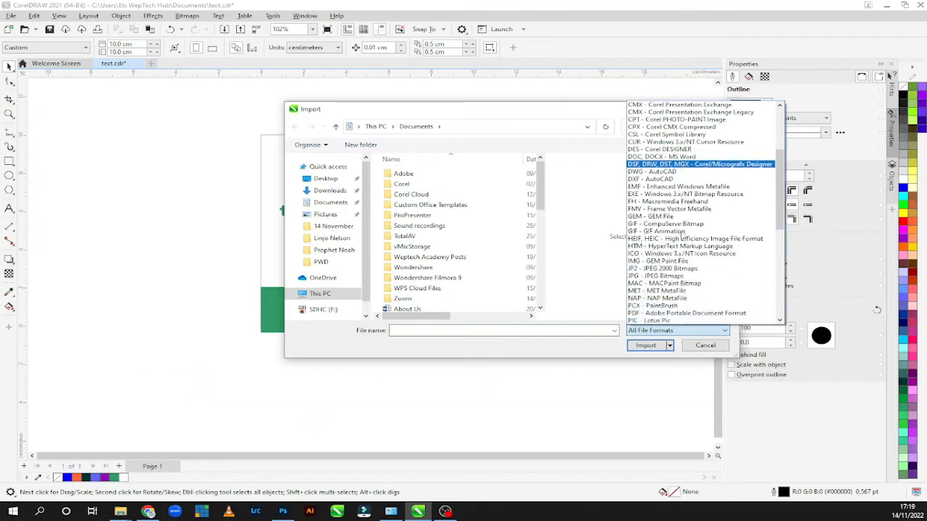
scroll(680, 235, down, 6)
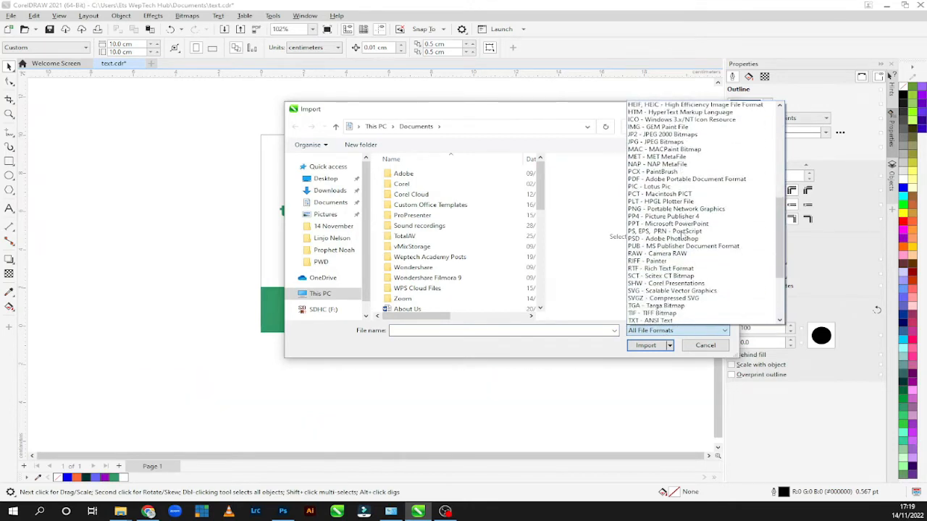
scroll(682, 235, down, 3)
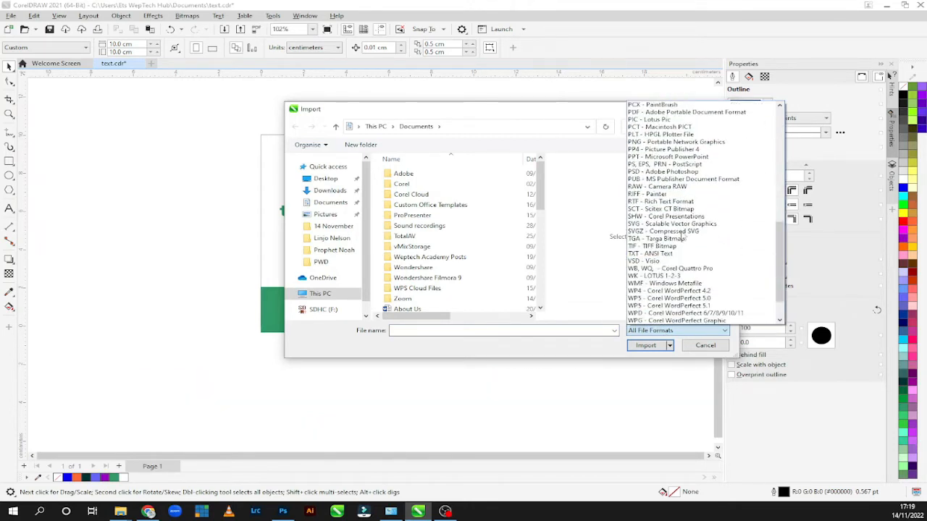
scroll(682, 236, down, 2)
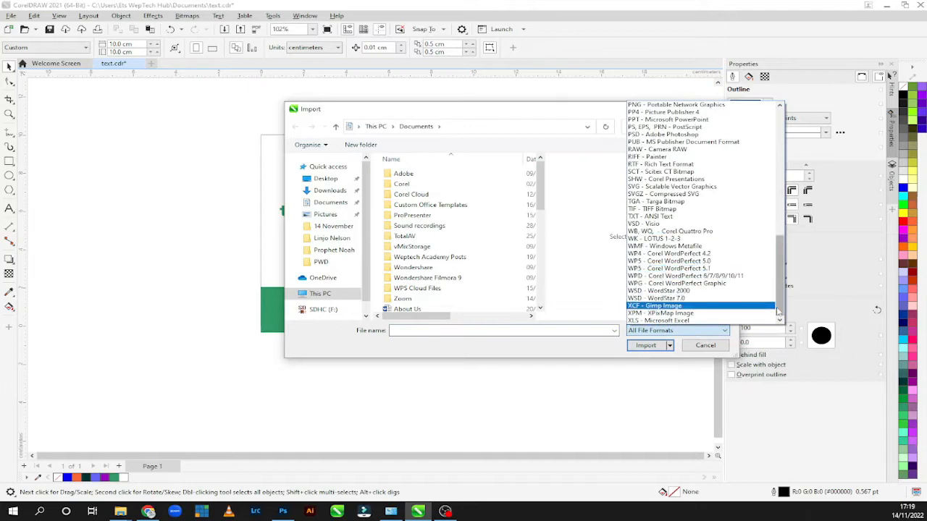
drag(778, 312, 767, 180)
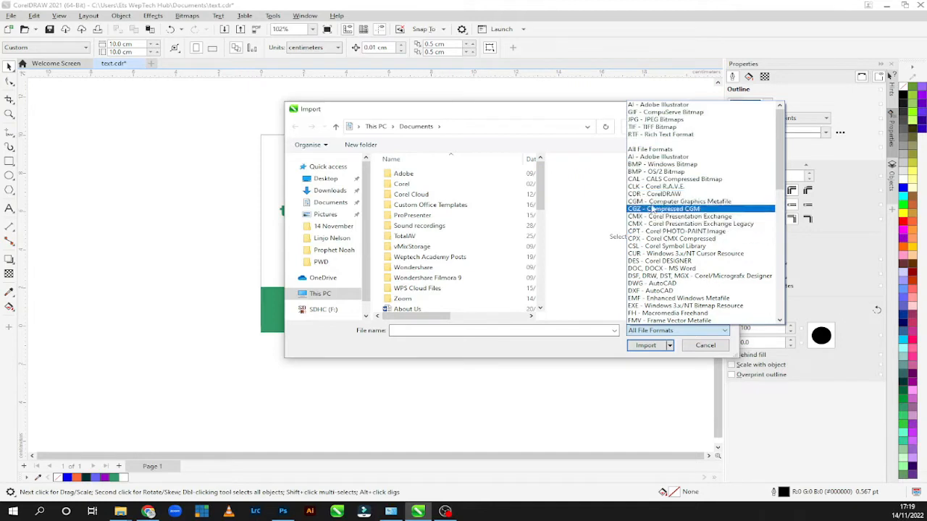
scroll(674, 239, down, 6)
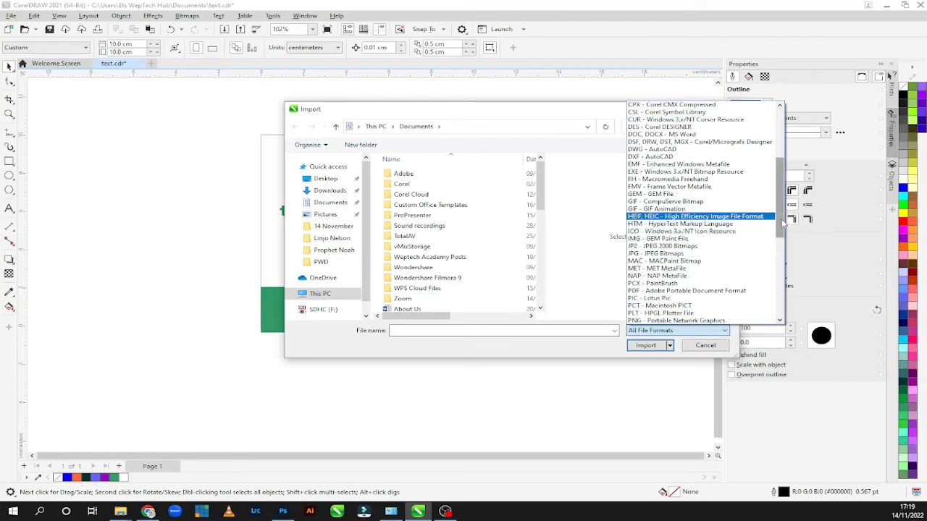
drag(781, 223, 780, 230)
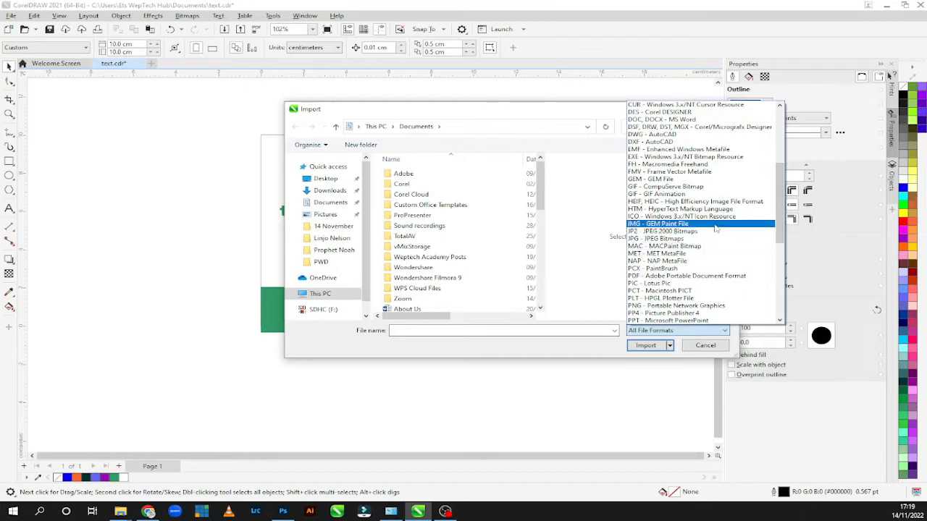
Step: Filter the importable files to PDF - Adobe Portable Document Format, select vs540, and cancel the import
click(677, 278)
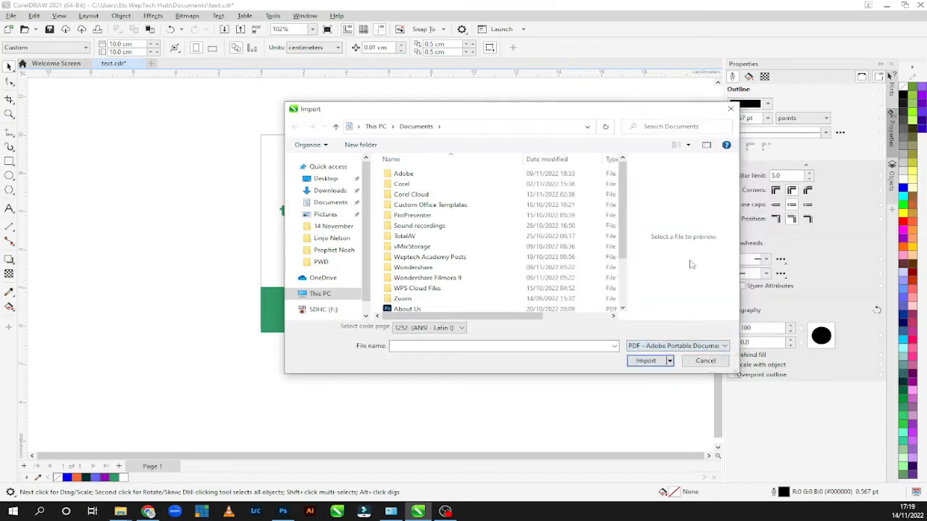
scroll(620, 246, down, 1)
scroll(620, 246, down, 1)
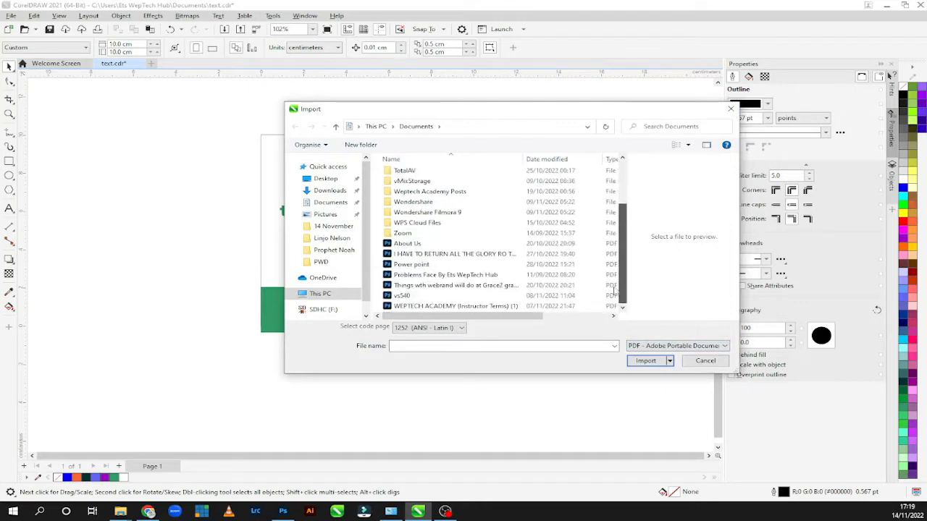
click(423, 265)
click(402, 295)
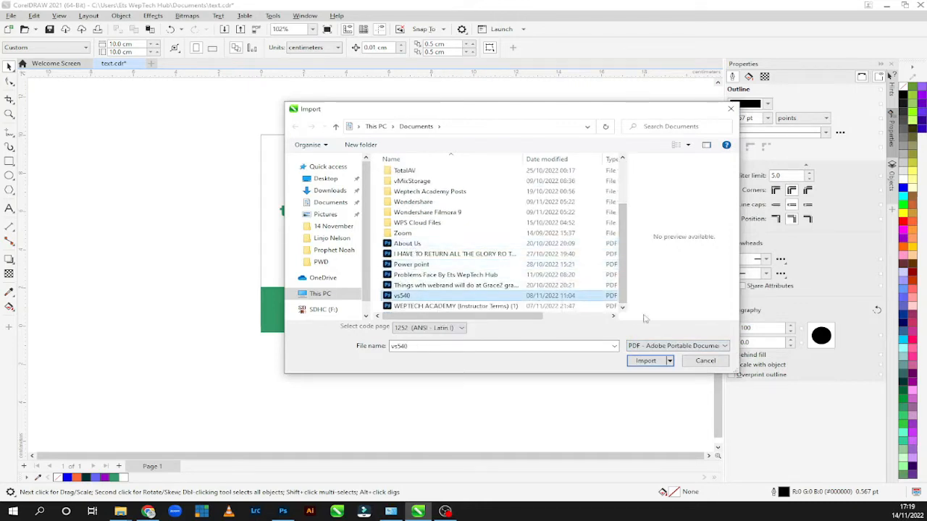
click(643, 345)
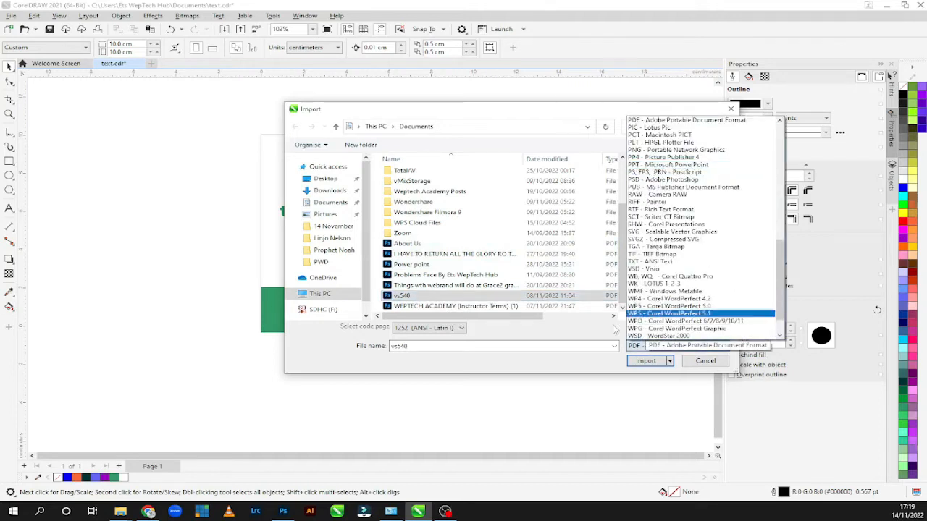
click(572, 354)
click(705, 360)
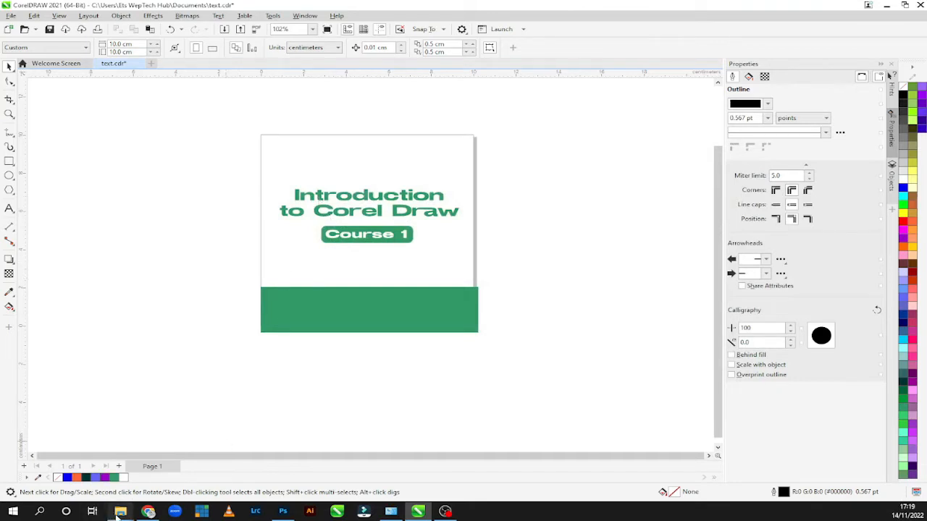
Step: Switch to File Explorer, maximize its window, and open the Academy file folder on New Volume (A:)
mouse_move(117, 514)
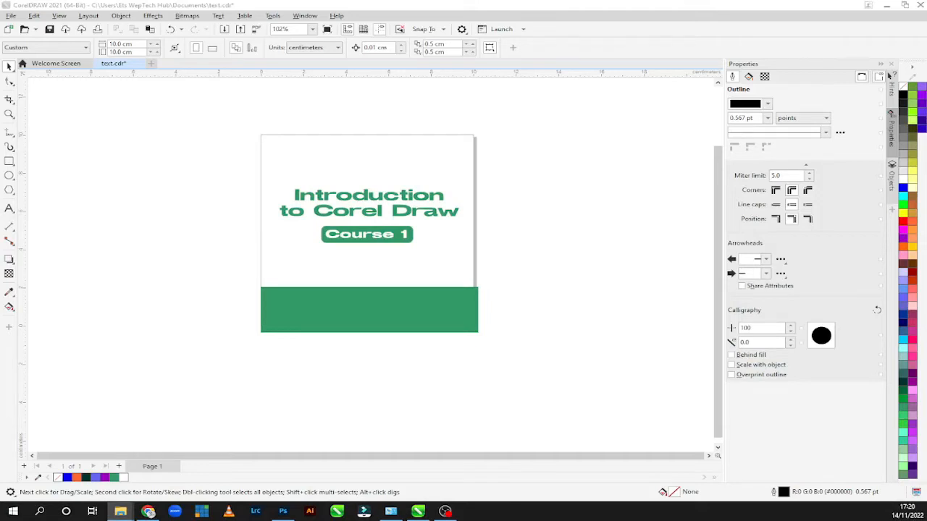
drag(0, 174, 522, 98)
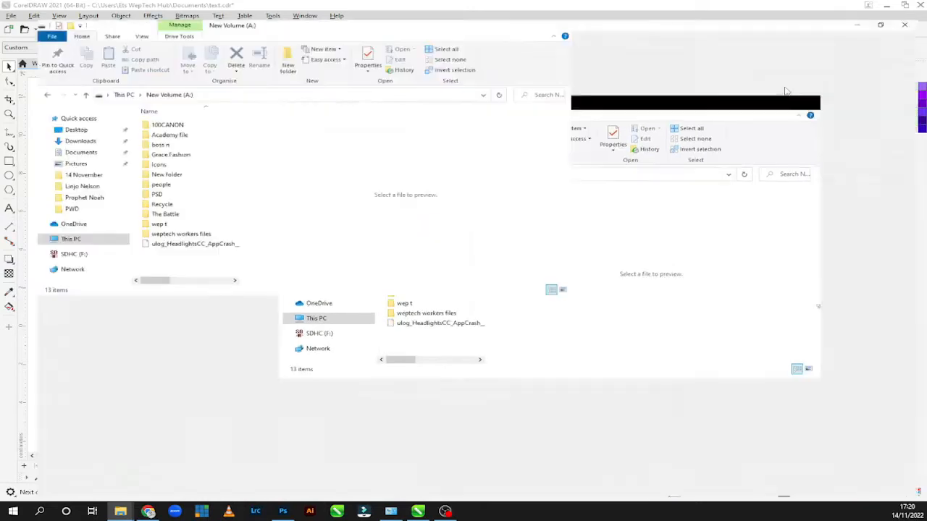
click(781, 86)
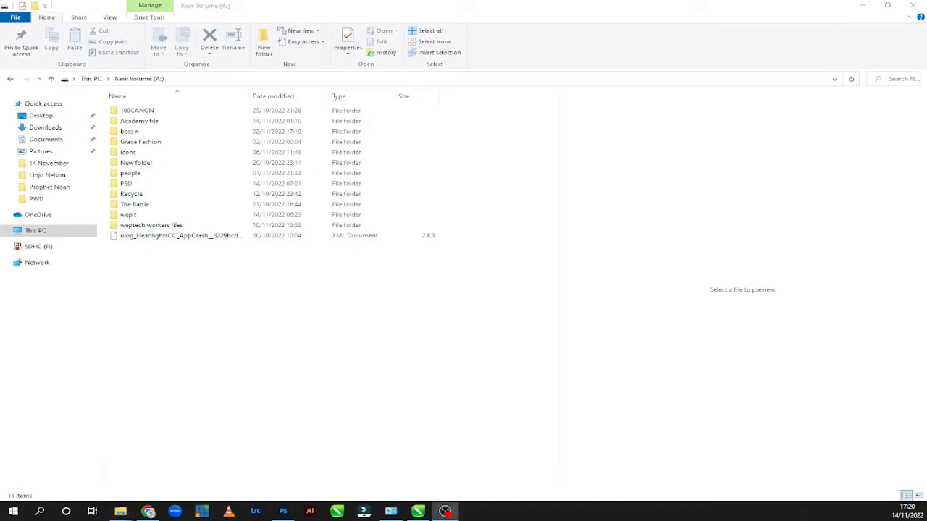
click(146, 125)
double_click(146, 124)
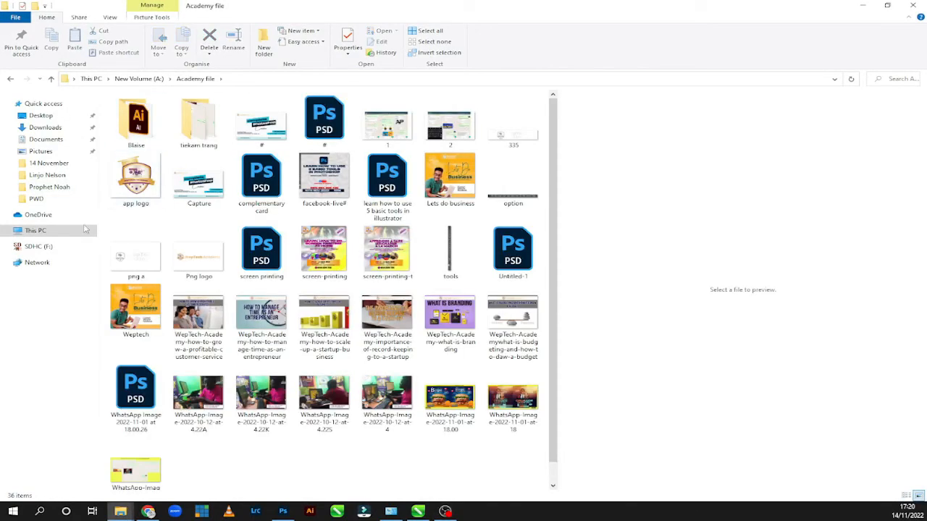
Step: Place the Png logo image from the Academy file folder into the open CorelDRAW document text.cdr
click(201, 269)
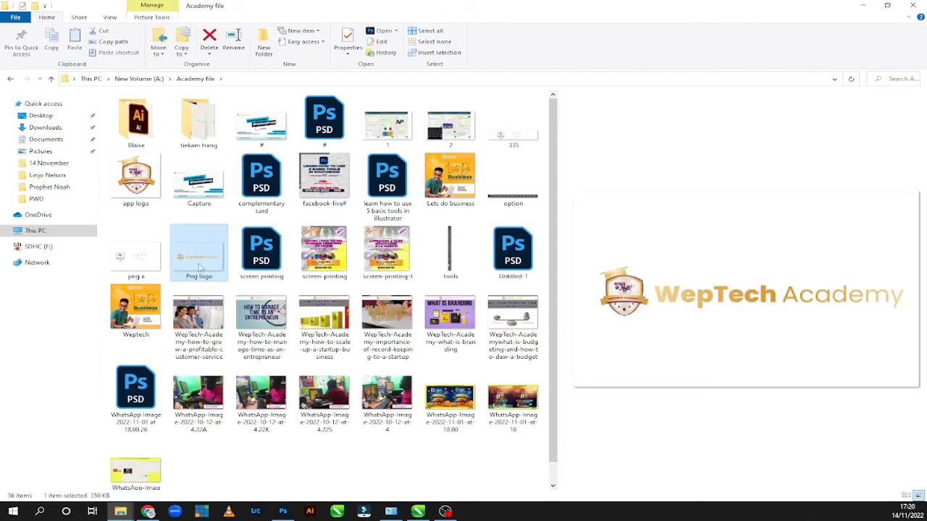
drag(201, 267, 419, 517)
click(418, 515)
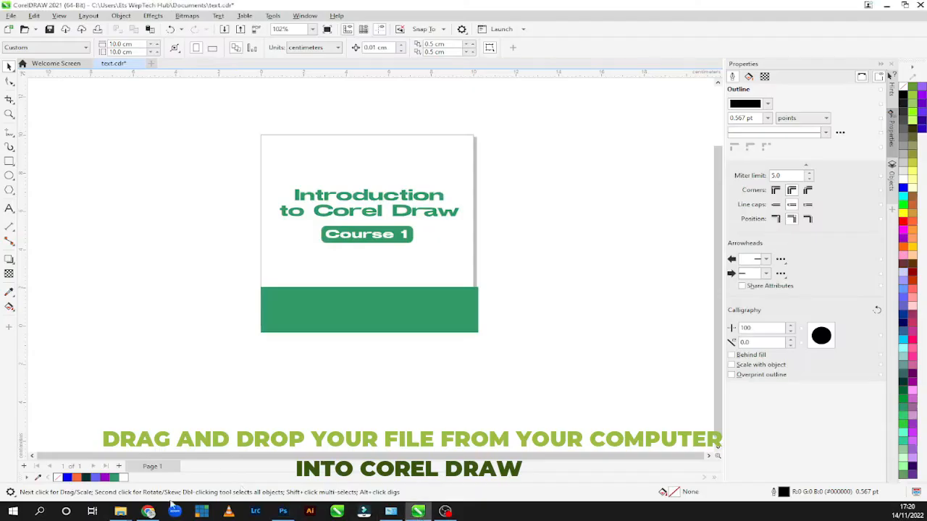
mouse_move(124, 513)
click(153, 470)
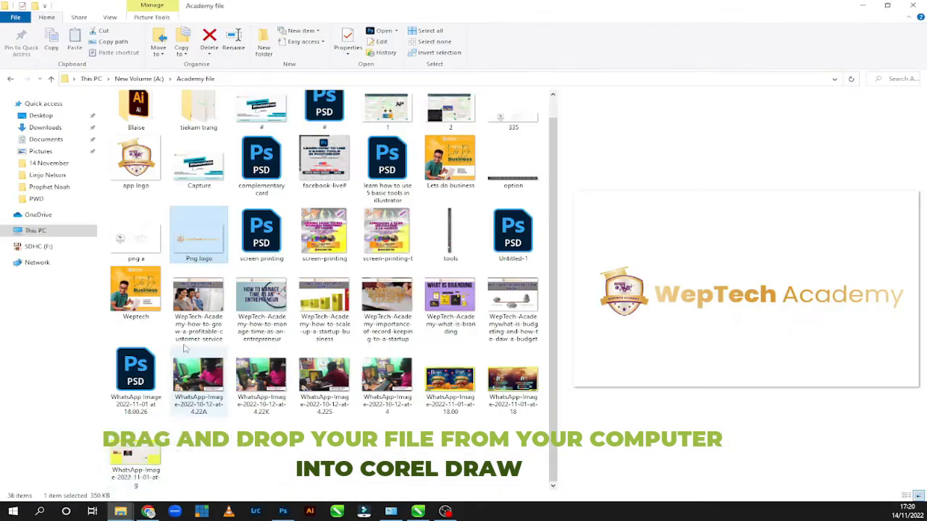
drag(208, 242, 358, 153)
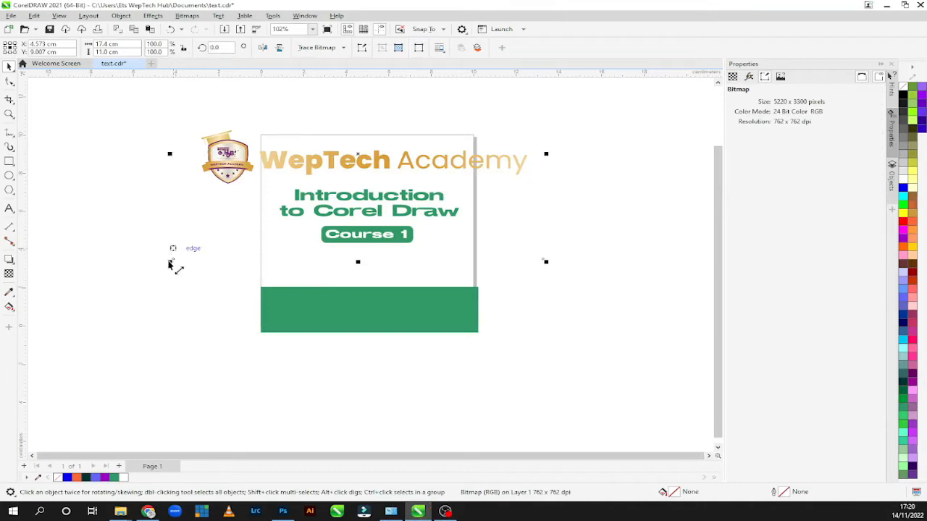
Step: Scale the WepTech Academy logo down to about 5.95 by 3.76 cm and place it centred above the title
drag(546, 263, 303, 124)
drag(259, 92, 363, 165)
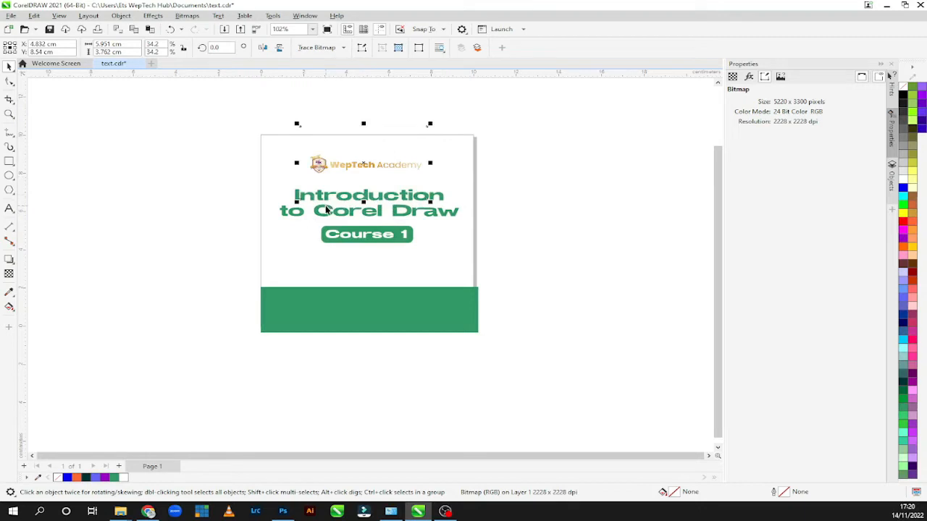
click(533, 281)
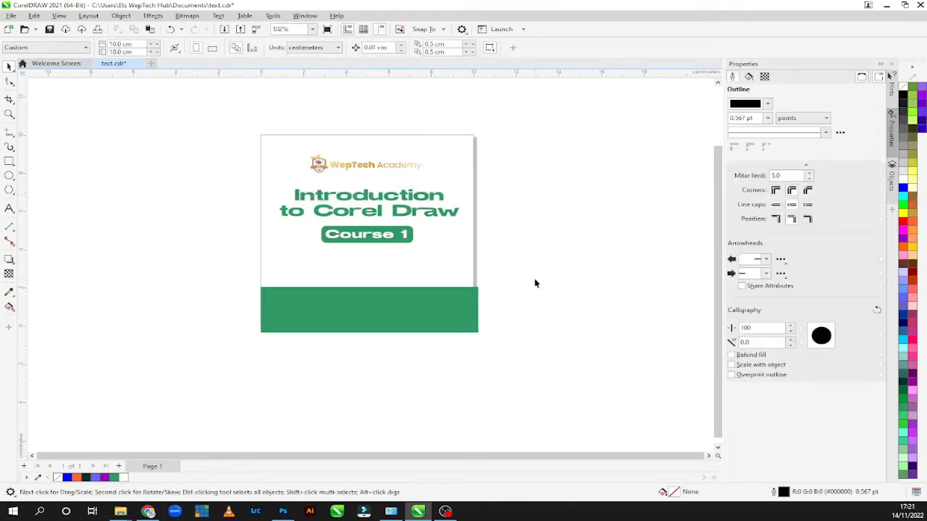
scroll(535, 283, up, 1)
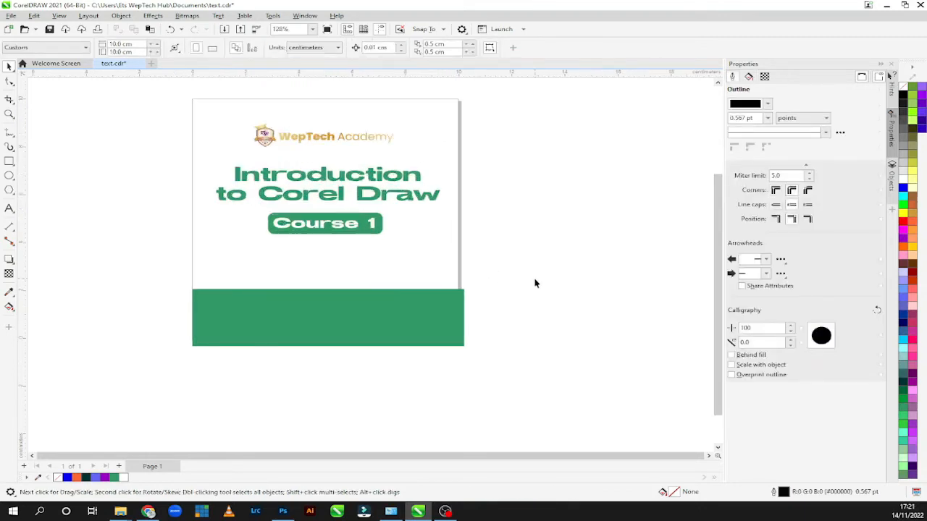
scroll(534, 283, up, 1)
drag(719, 309, 715, 257)
drag(445, 456, 376, 456)
scroll(411, 390, down, 2)
scroll(412, 390, up, 2)
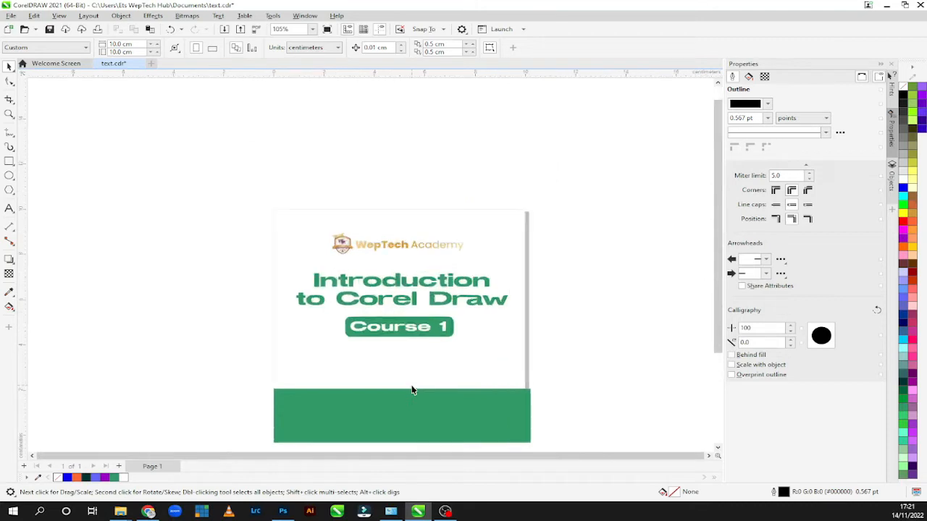
drag(717, 329, 716, 363)
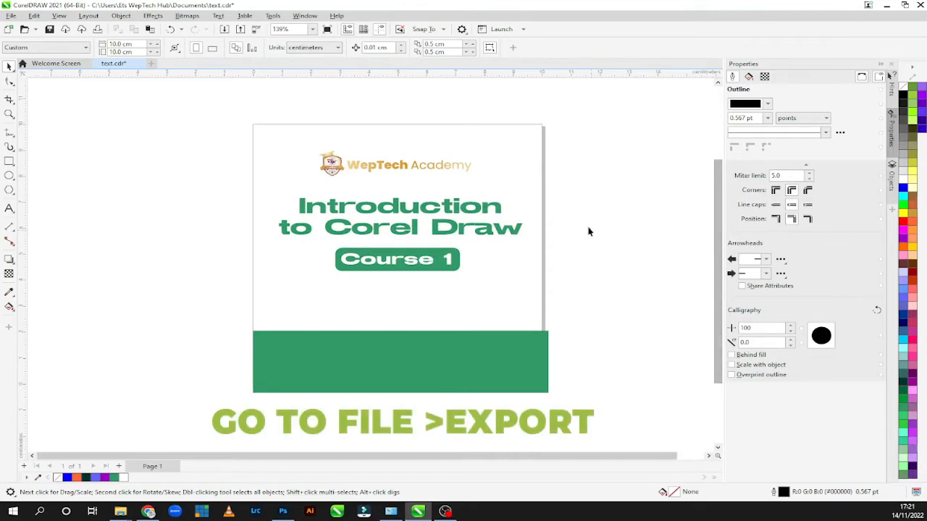
Step: Select the WepTech Academy logo above the title and open the export dialog for the document
click(334, 166)
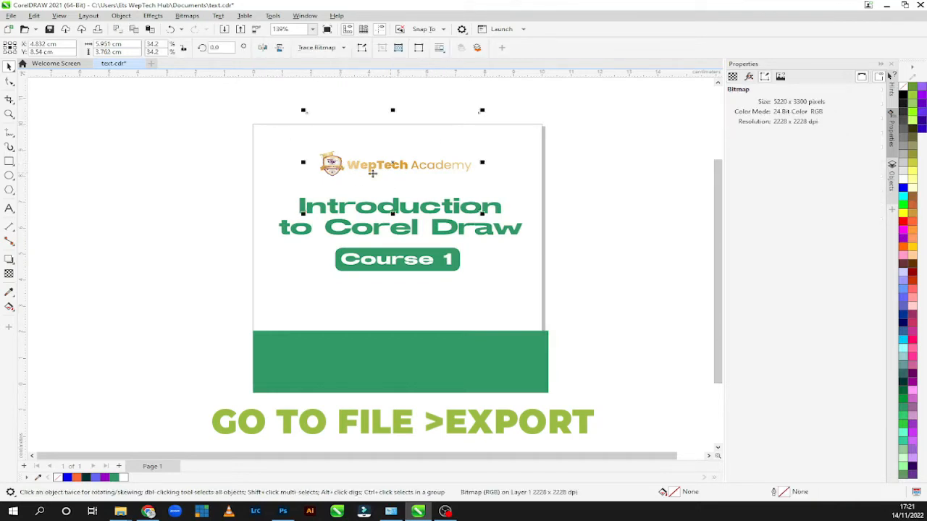
click(12, 16)
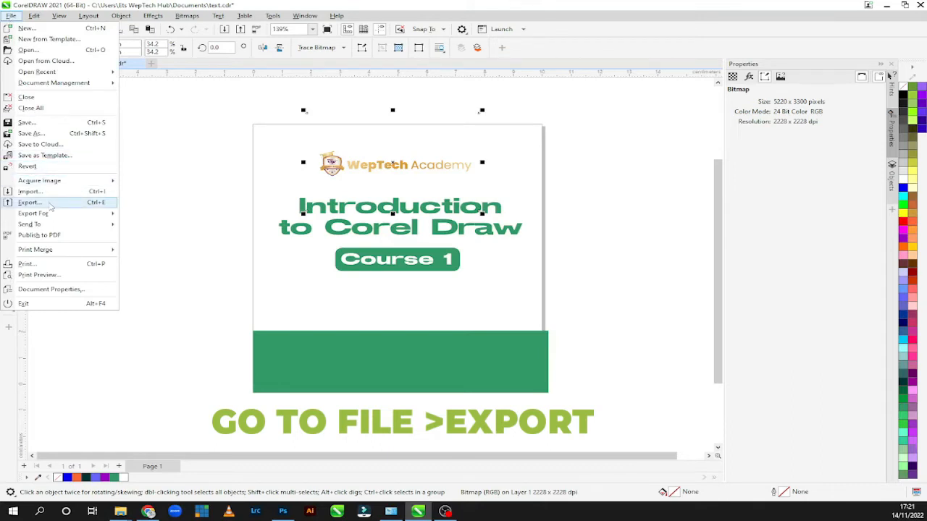
mouse_move(52, 216)
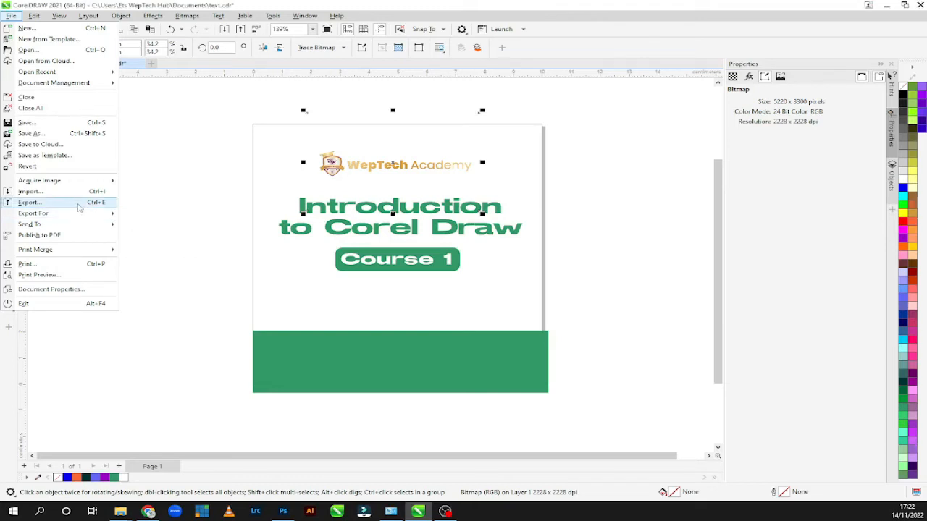
click(79, 207)
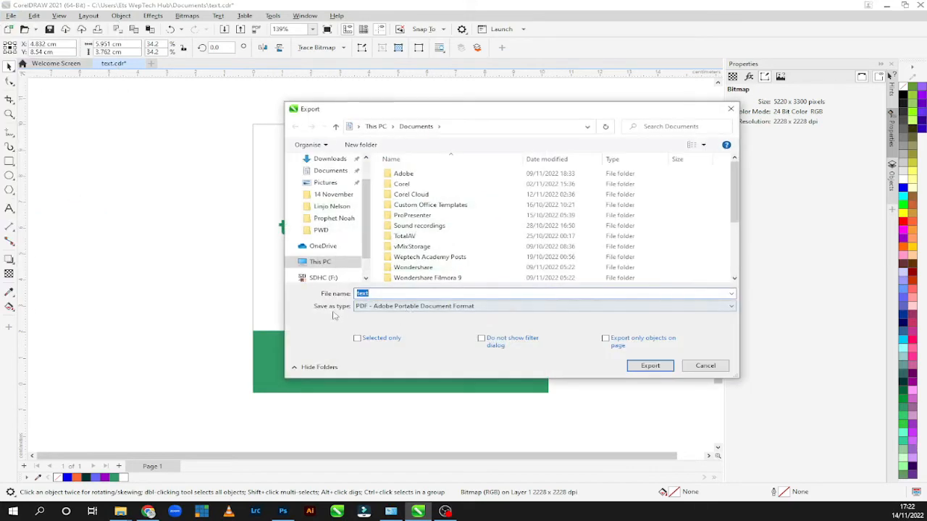
Step: Set the export file type to PNG - Portable Network Graphics
click(364, 306)
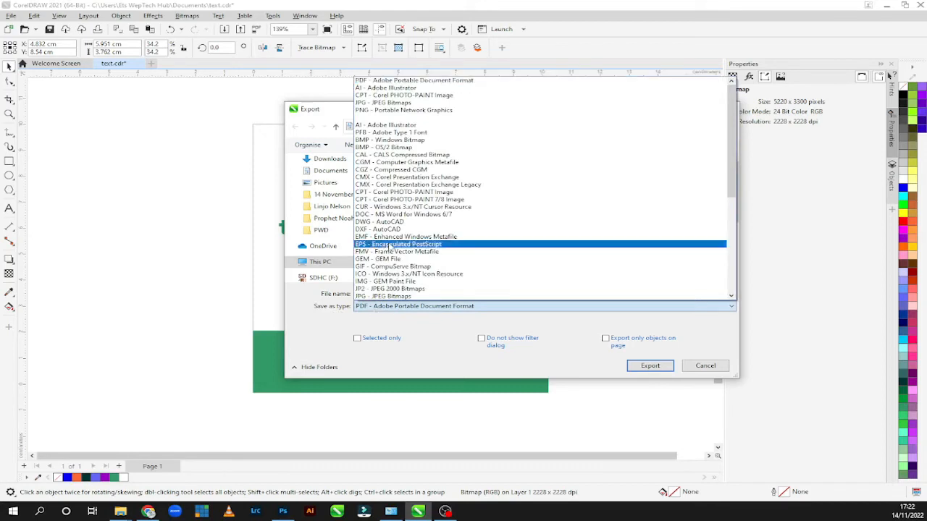
scroll(404, 127, down, 8)
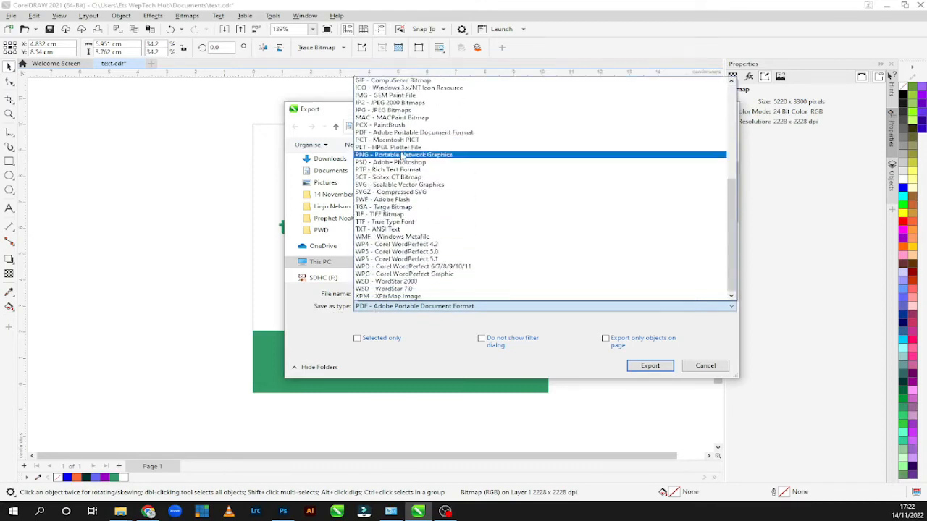
click(401, 155)
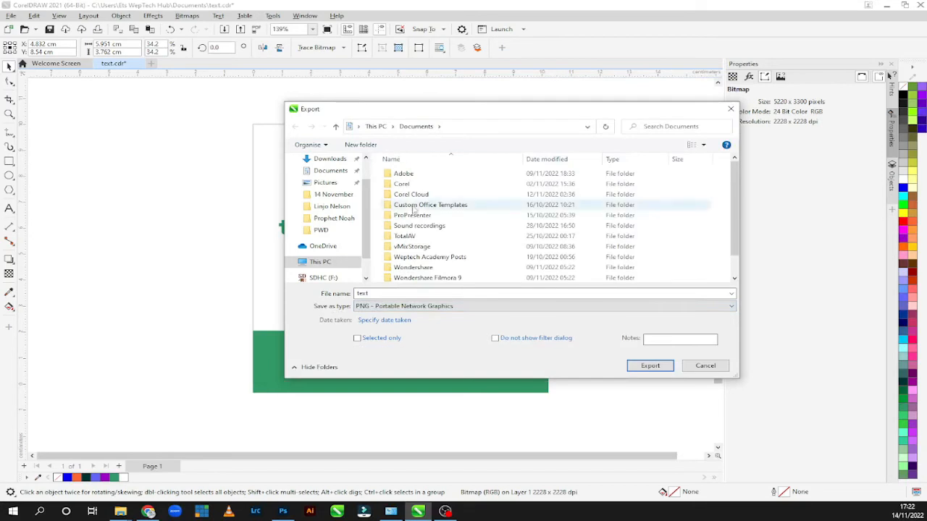
Step: Set the export file type to JPG - JPEG Bitmaps and the destination to the Academy file folder on New Volume (A:)
click(395, 309)
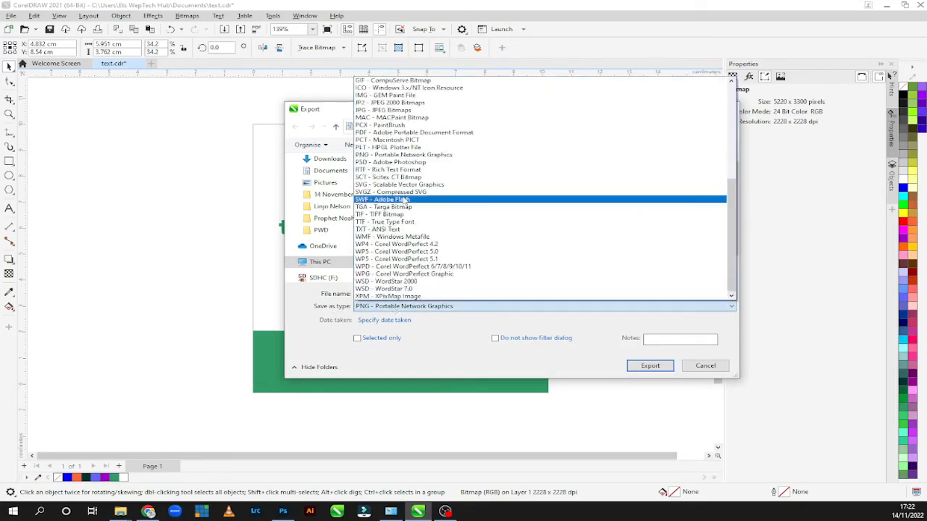
scroll(405, 192, up, 8)
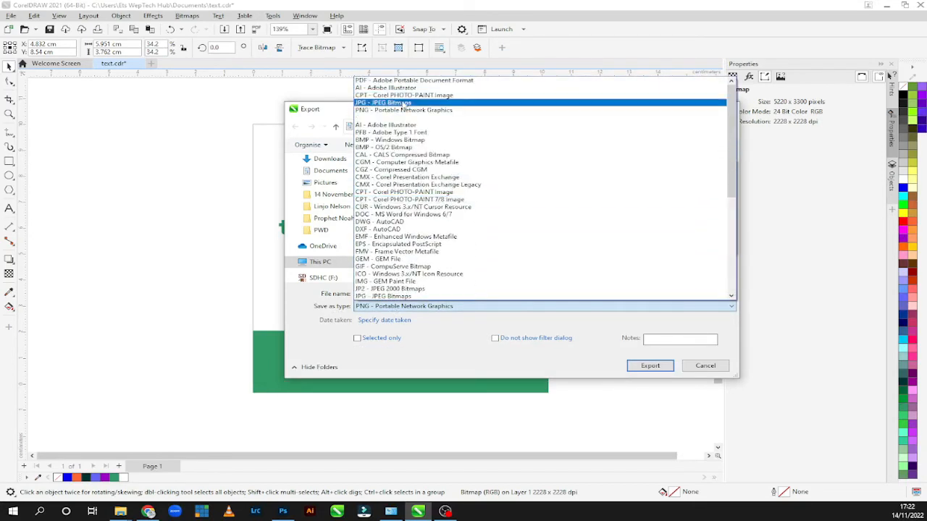
click(403, 103)
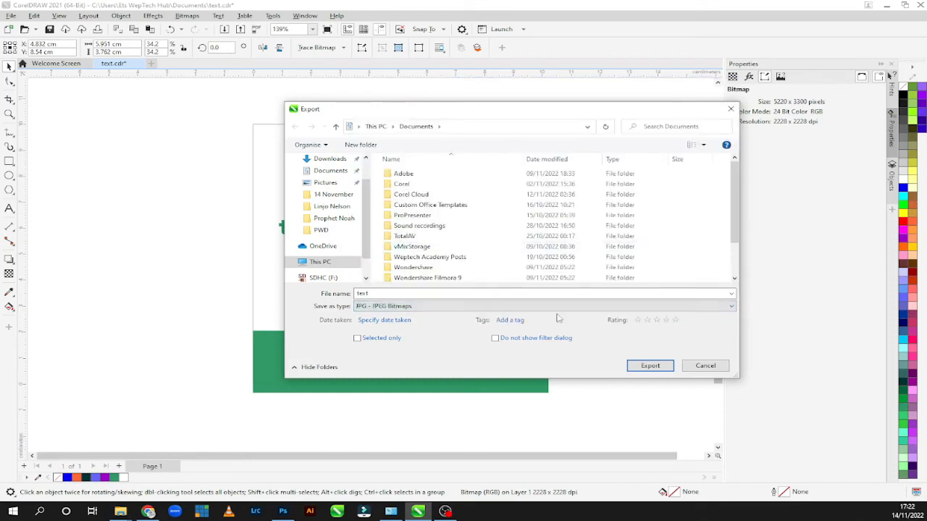
click(333, 265)
scroll(420, 213, down, 2)
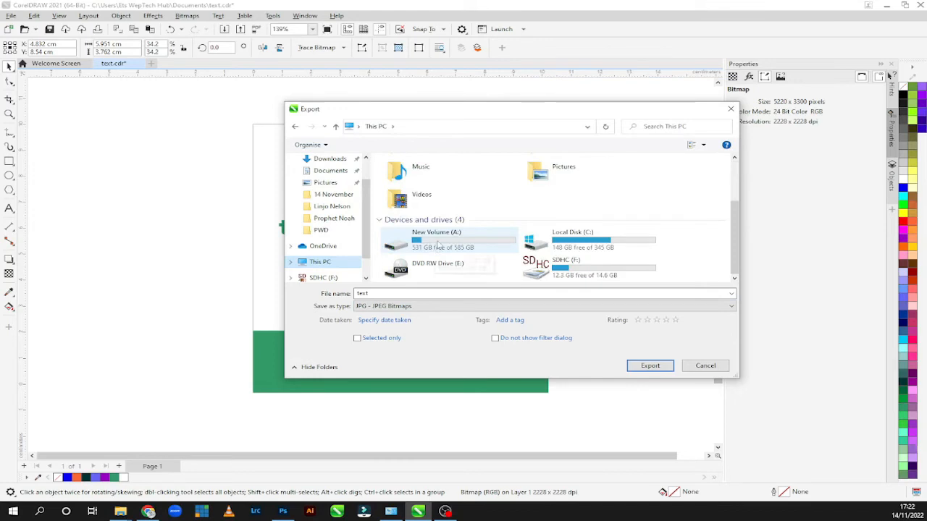
double_click(436, 246)
double_click(423, 184)
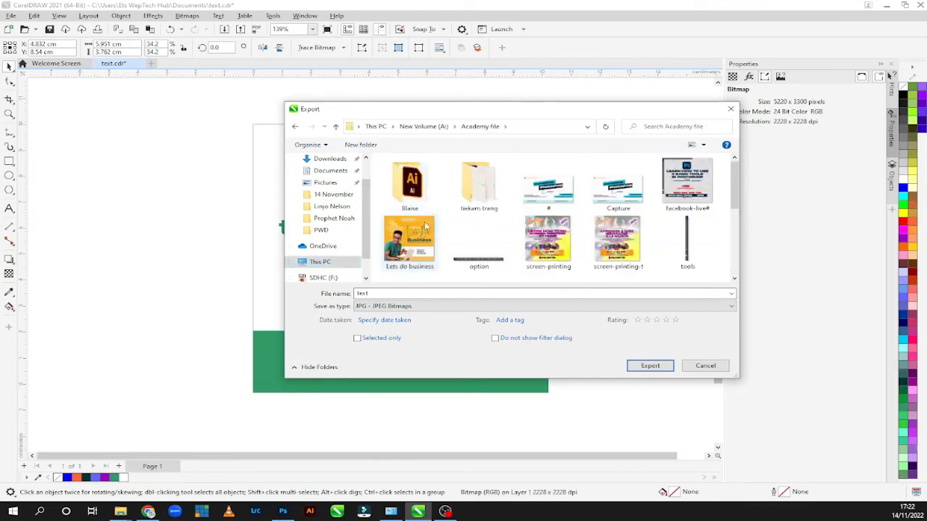
Step: Export the design as text, keeping the High quality JPEG preset in the JPEG export settings
click(631, 368)
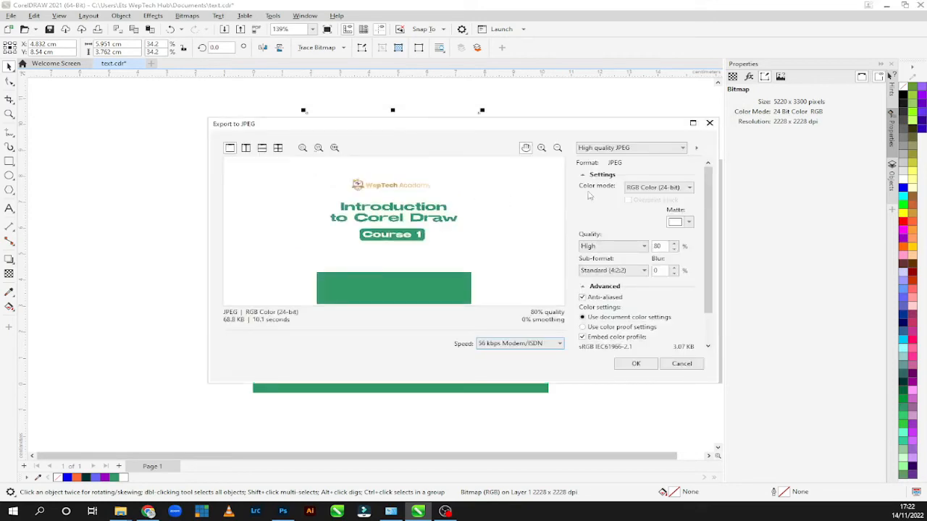
click(606, 149)
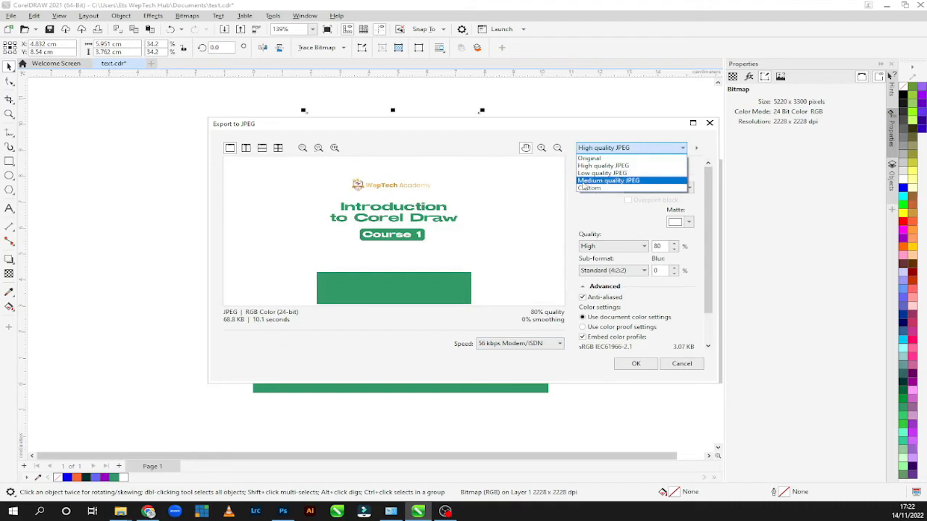
click(618, 205)
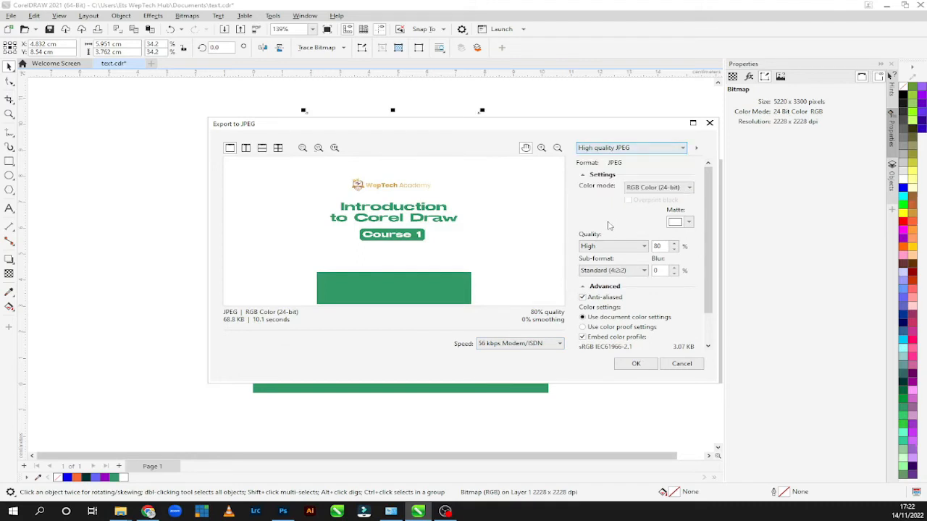
click(634, 364)
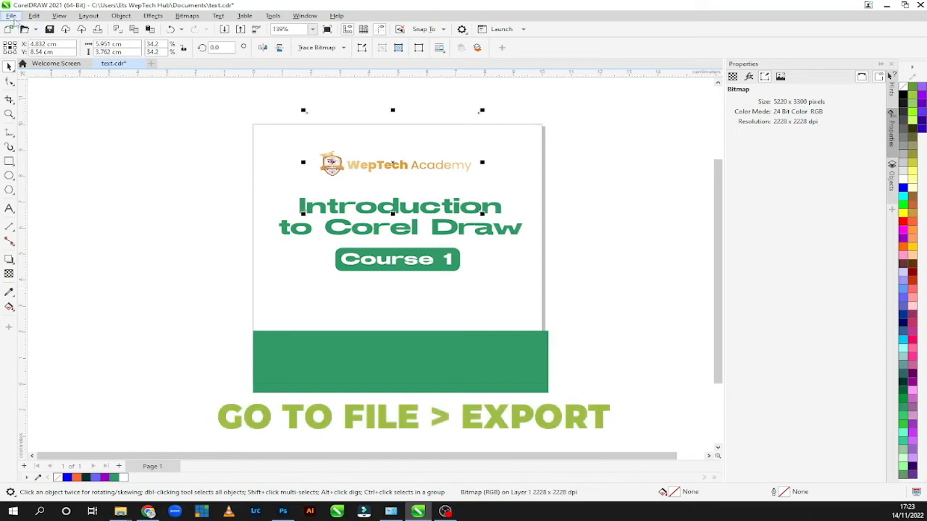
Step: Start another export of the design as text in the Academy file folder, using the PDF - Adobe Portable Document Format type
click(11, 16)
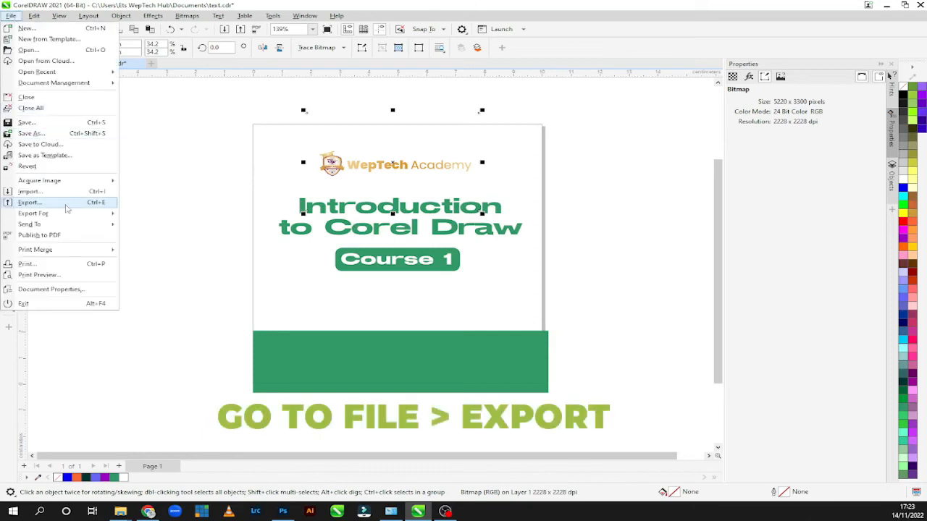
click(66, 208)
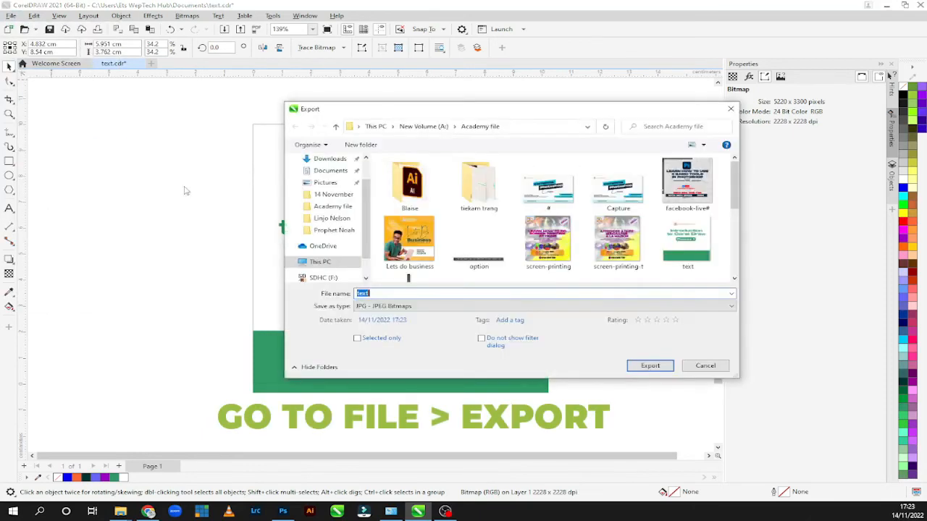
click(384, 306)
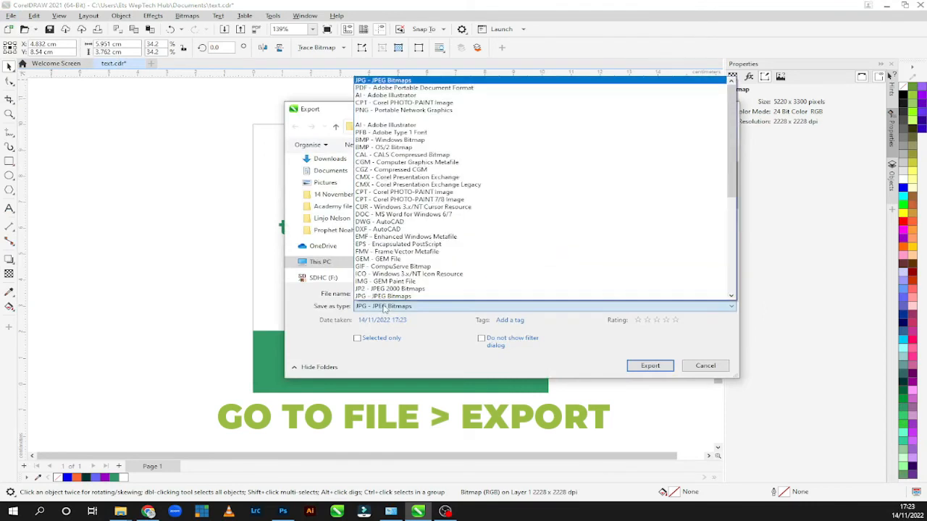
click(397, 87)
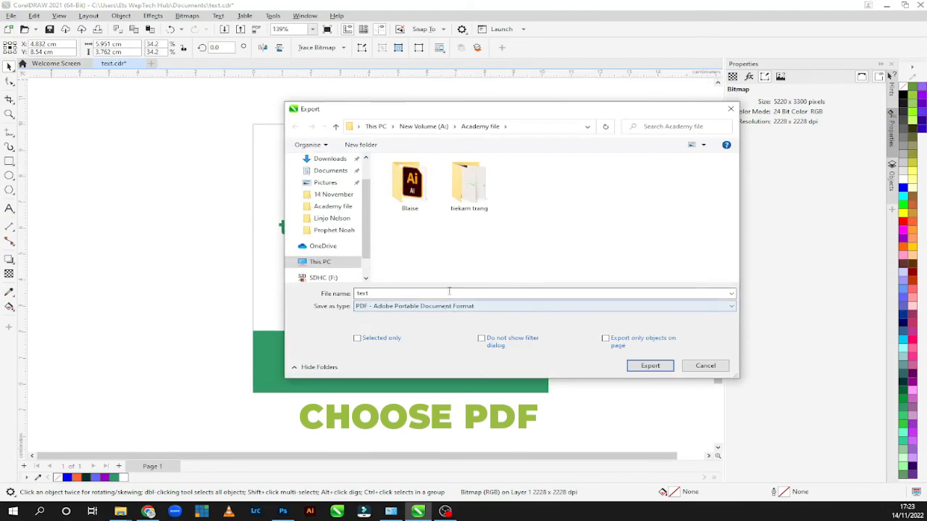
click(646, 367)
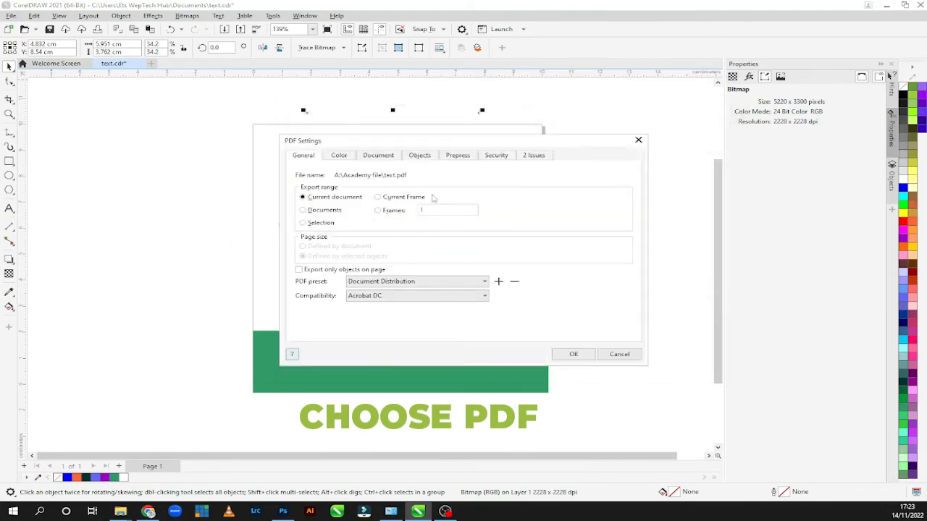
Step: Review the Color, Document, Objects and General categories of the PDF settings
click(337, 156)
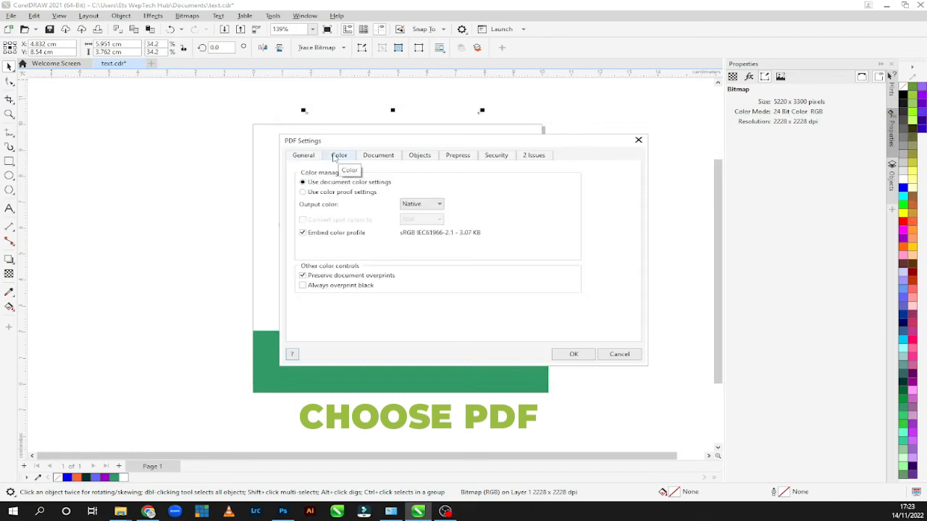
click(378, 155)
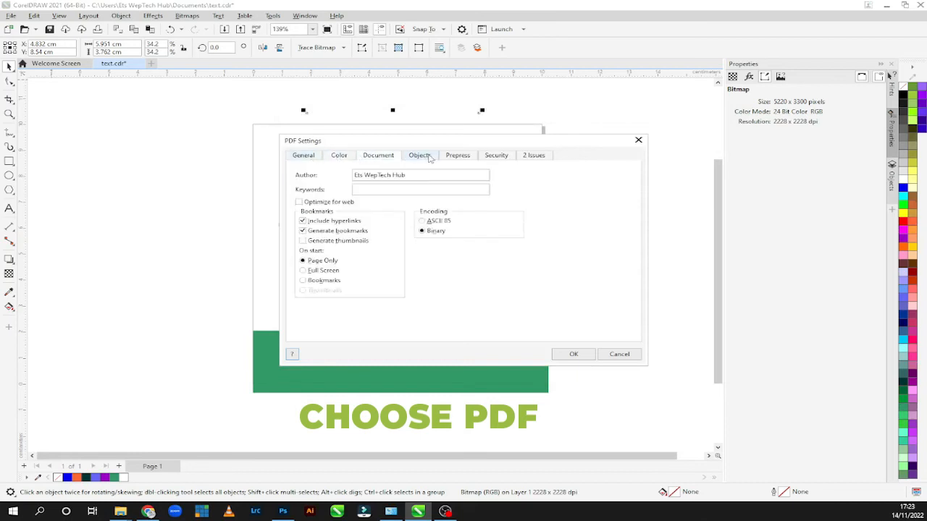
click(420, 154)
click(301, 158)
click(344, 159)
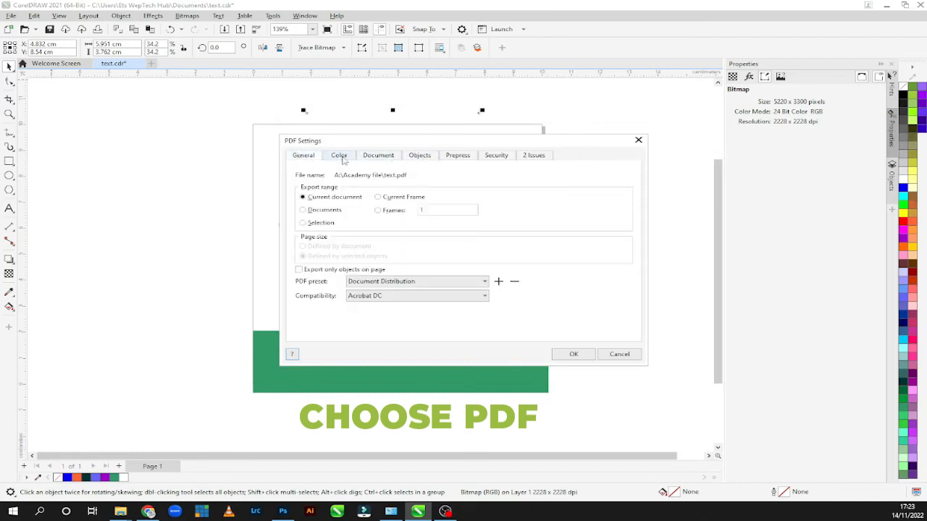
click(373, 158)
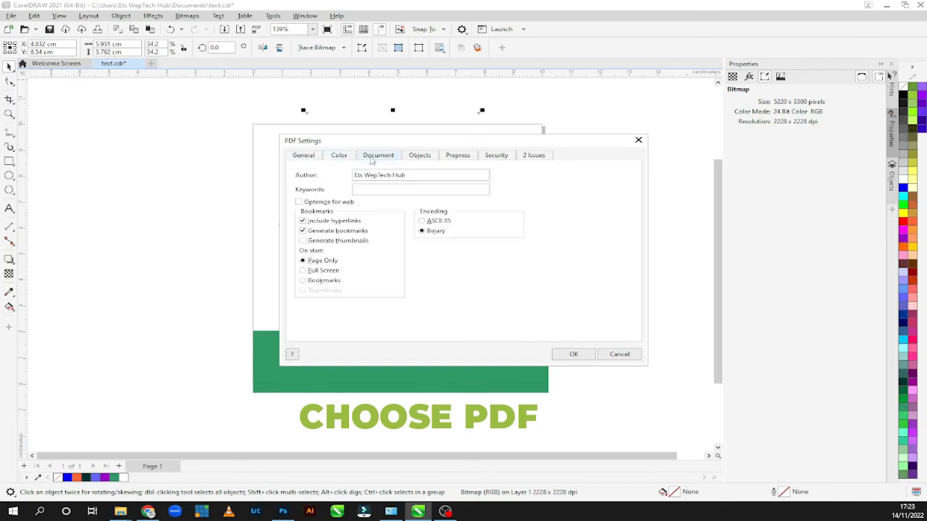
click(303, 156)
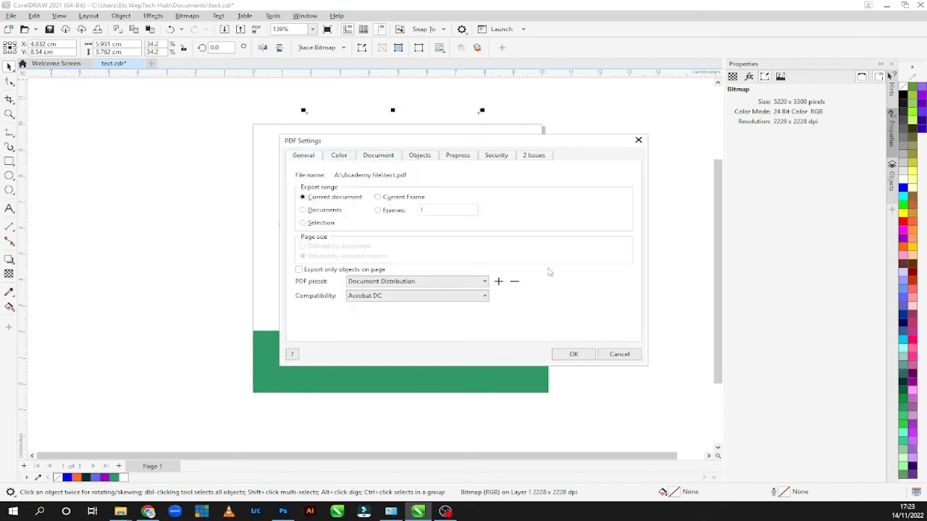
Step: Keep the PDF compatibility at Acrobat DC and complete the PDF export
click(482, 296)
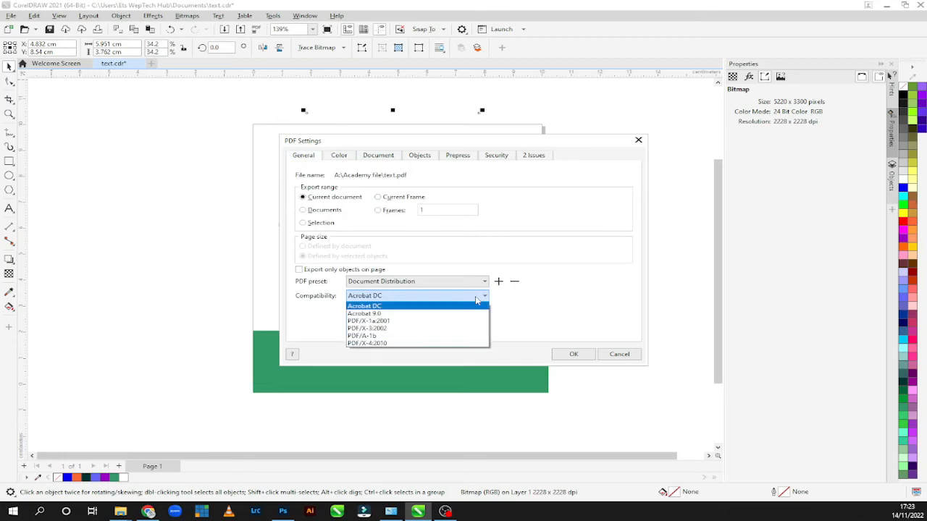
click(477, 299)
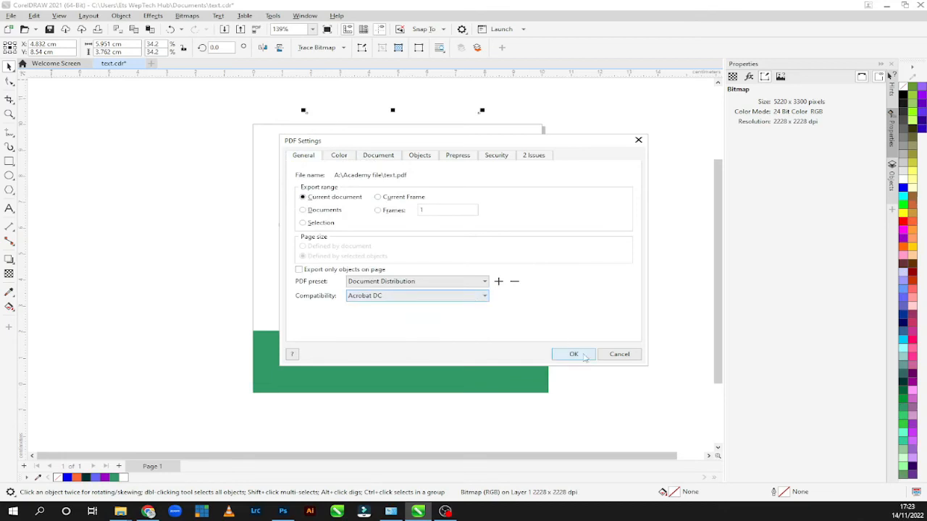
click(573, 354)
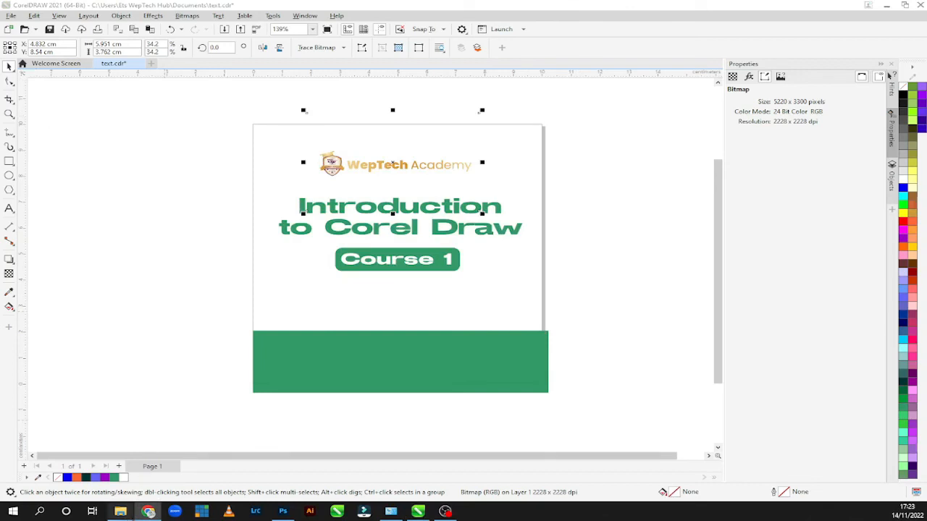
Step: Switch to File Explorer to inspect the exported text image and text PDF in the Academy file folder, and return to CorelDRAW
mouse_move(121, 511)
click(179, 467)
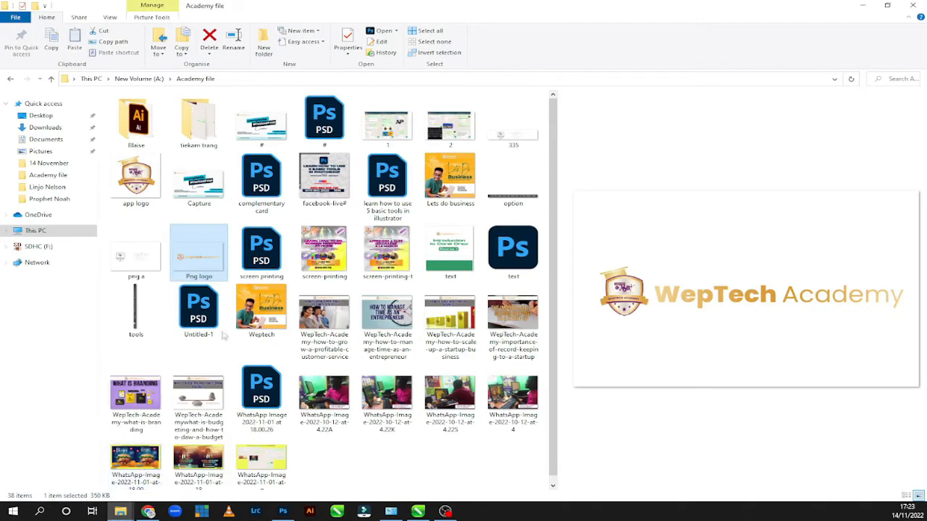
click(310, 409)
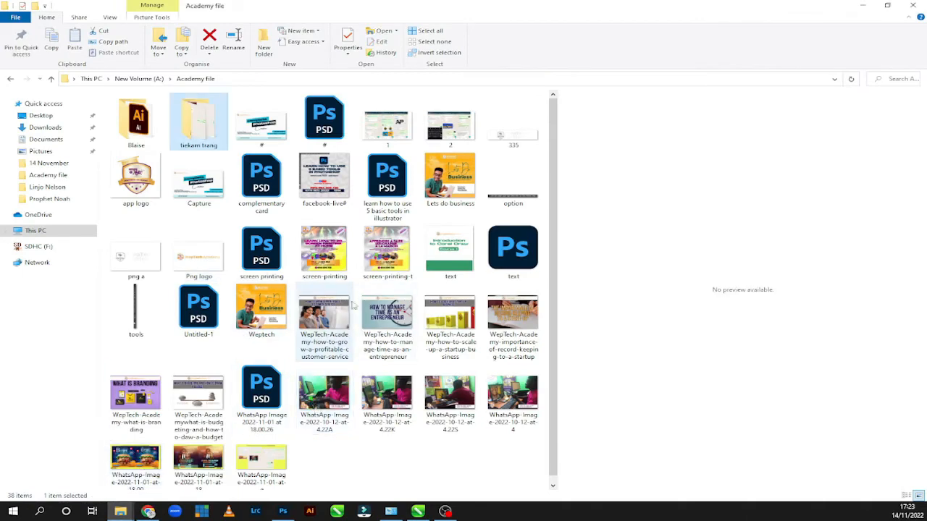
click(447, 262)
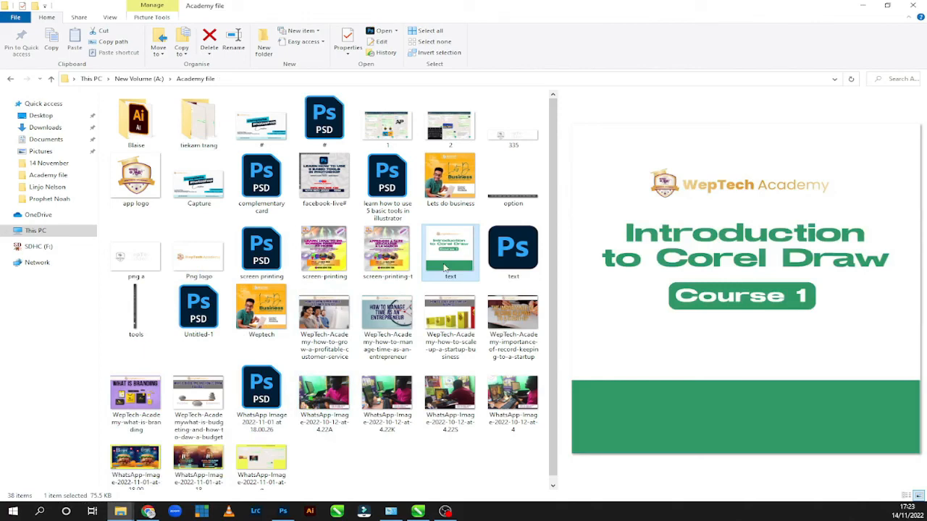
click(510, 258)
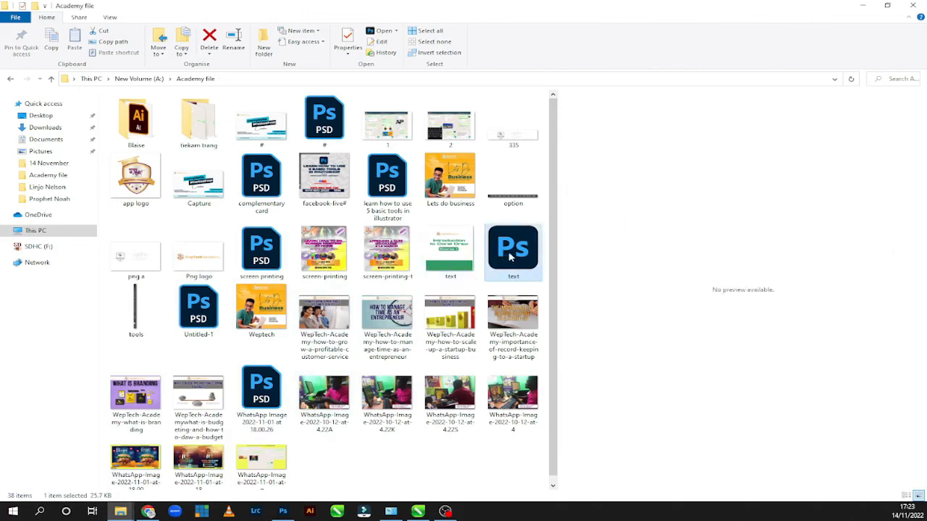
click(437, 243)
click(510, 247)
click(457, 270)
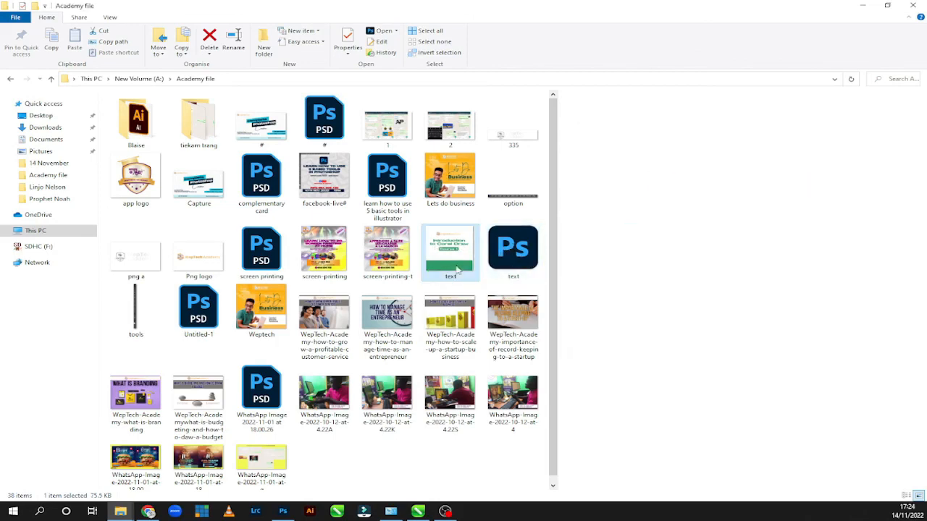
click(511, 250)
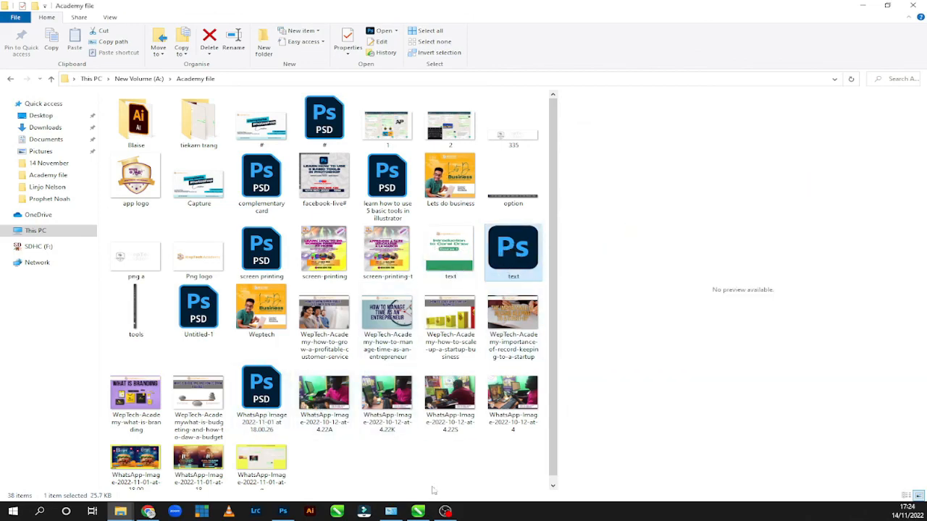
click(417, 511)
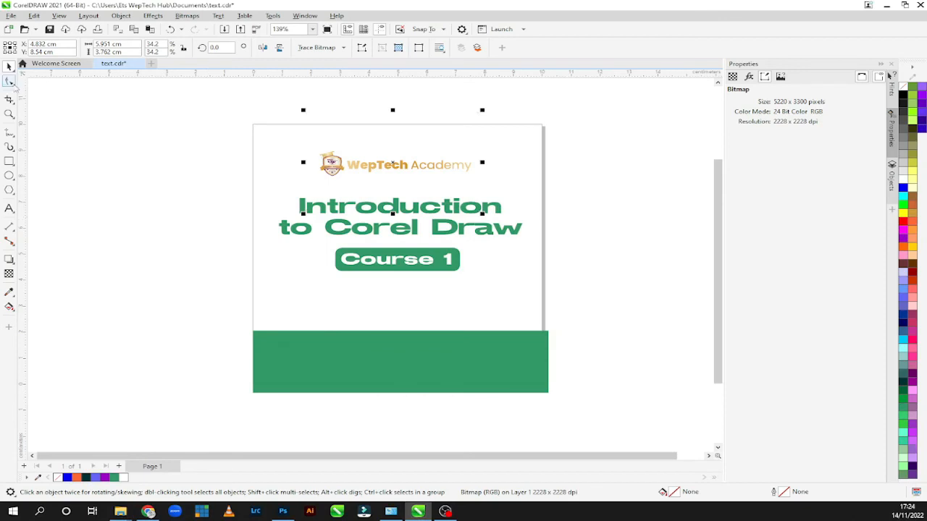